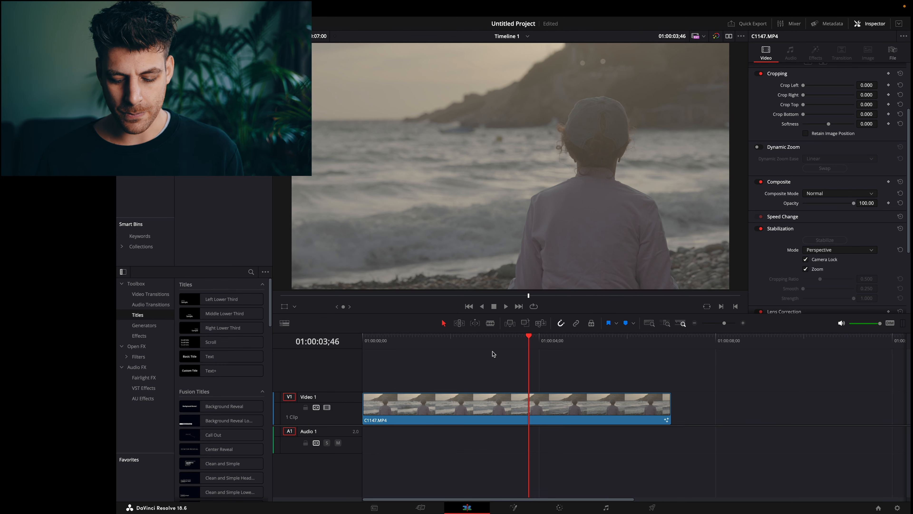
Duplicate the beach clip C1147.MP4 onto a new Video 2 track directly above the original.
click(513, 508)
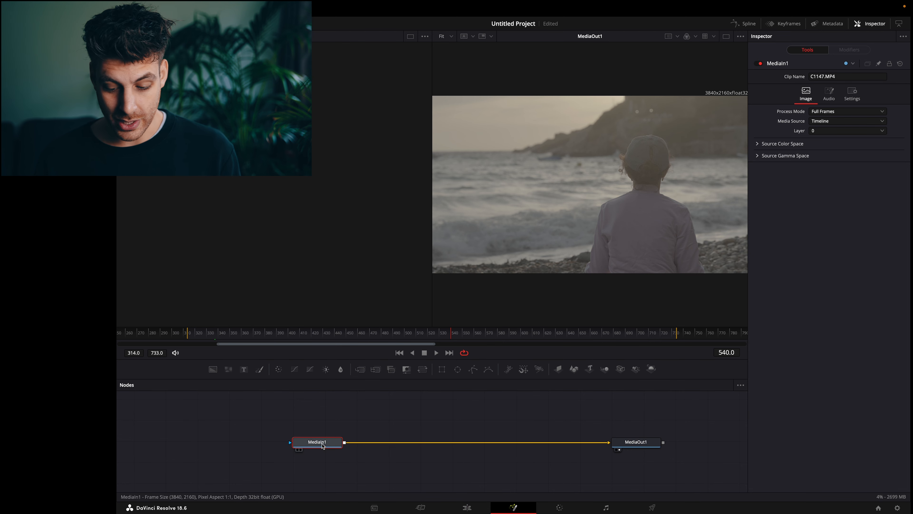
click(620, 442)
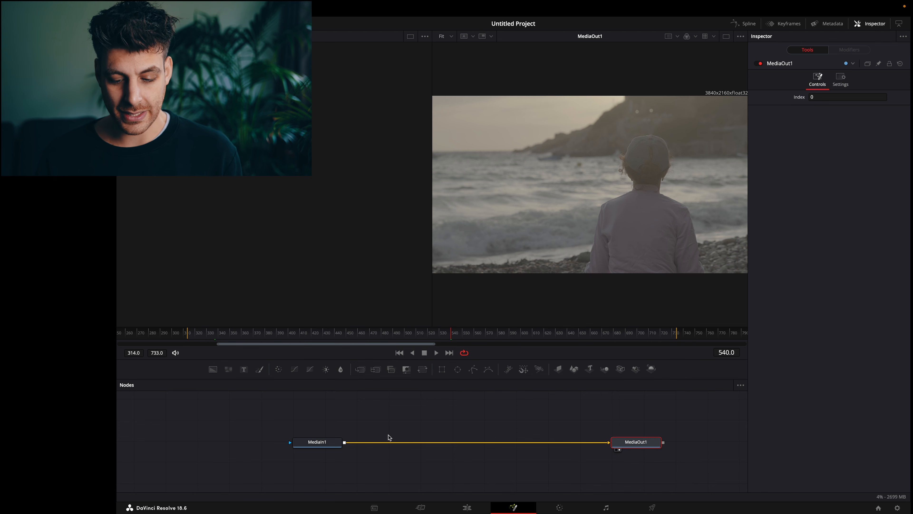
click(467, 505)
drag(364, 405, 393, 383)
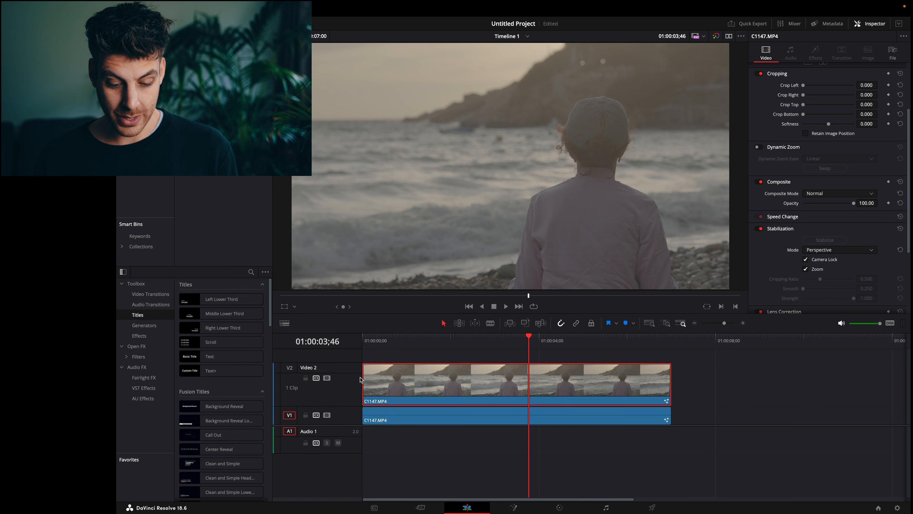
Open the top beach clip's Fusion composition.
click(513, 507)
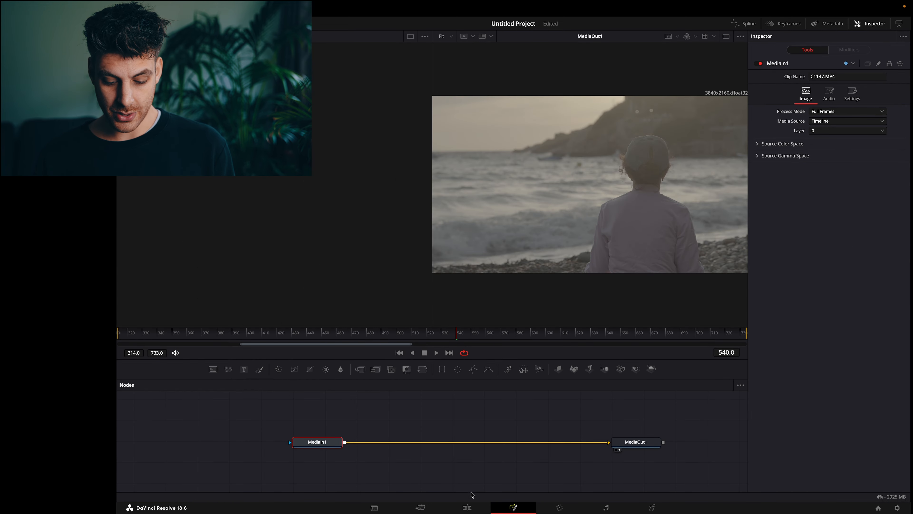
click(467, 507)
click(512, 507)
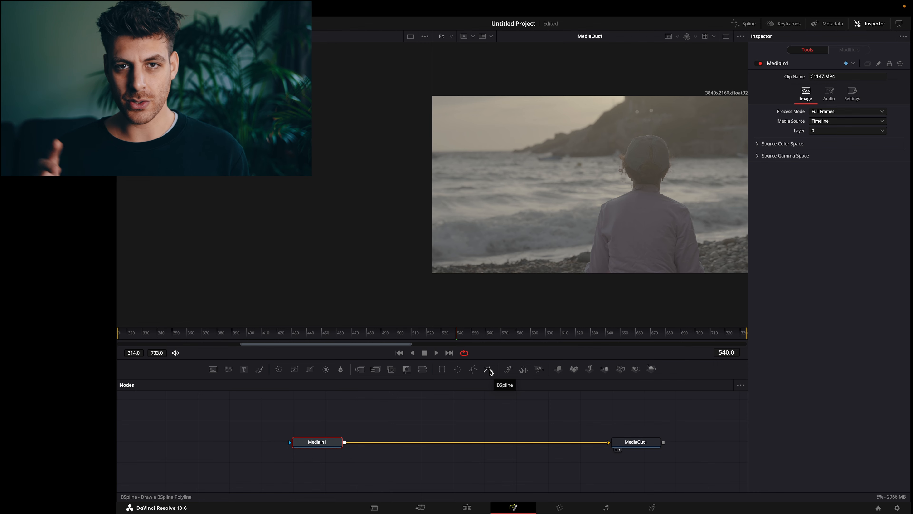
Try a Rectangle mask, then an Ellipse mask wired into MediaIn1, and delete both.
click(442, 368)
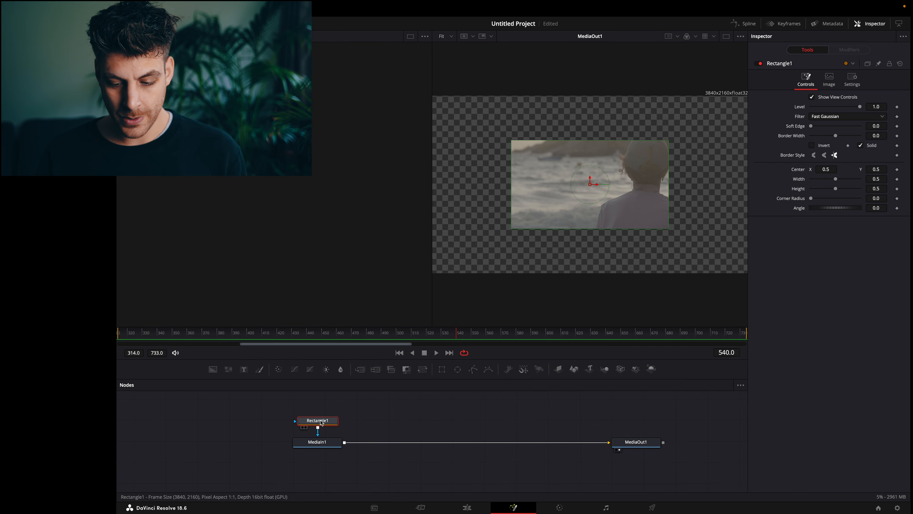
key(Delete)
click(459, 370)
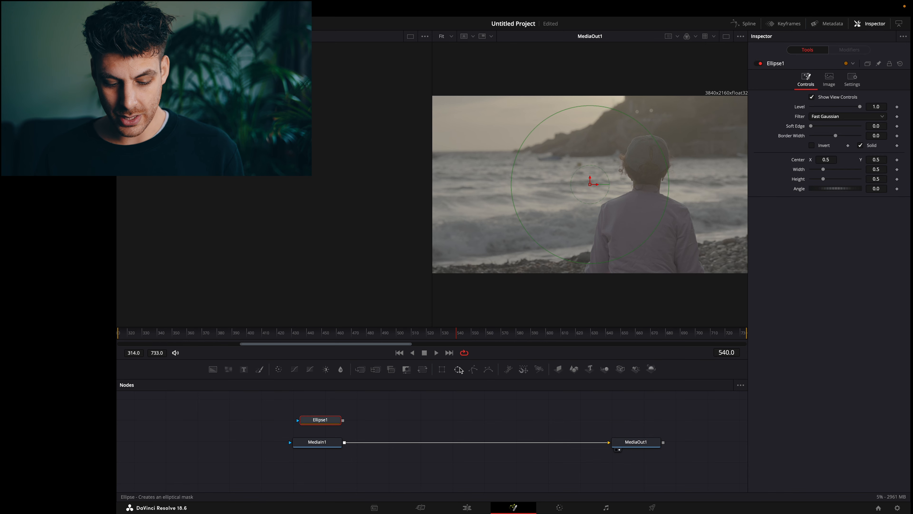
drag(343, 420, 346, 444)
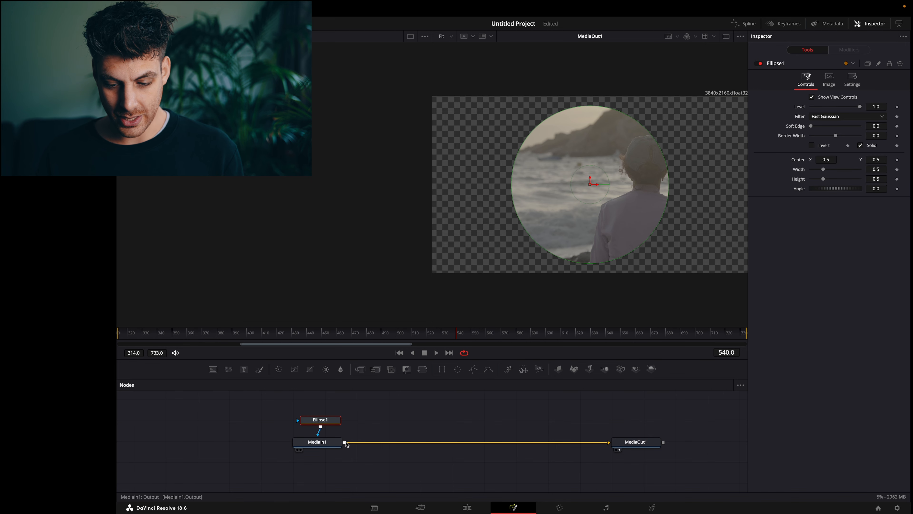
key(Delete)
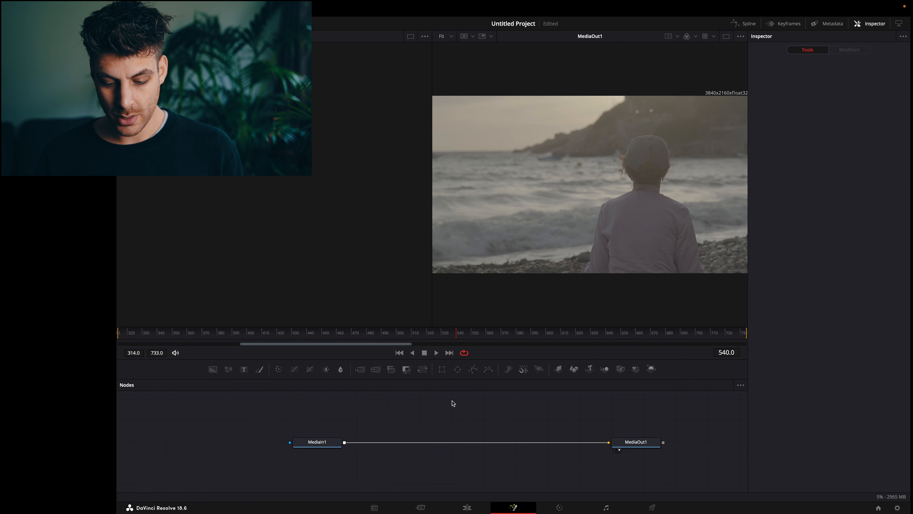
Start a Polygon1 mask up the person's left side, then delete it and return to frame 314.
click(473, 371)
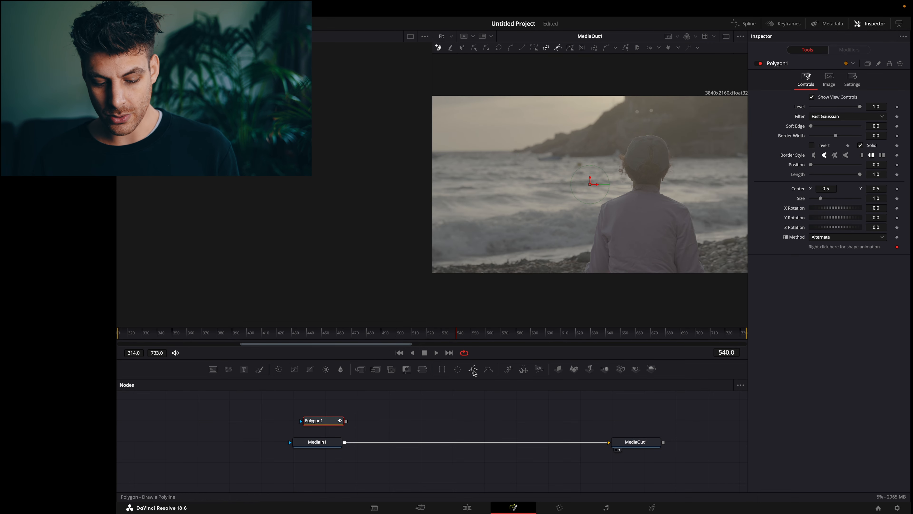
drag(342, 425, 466, 420)
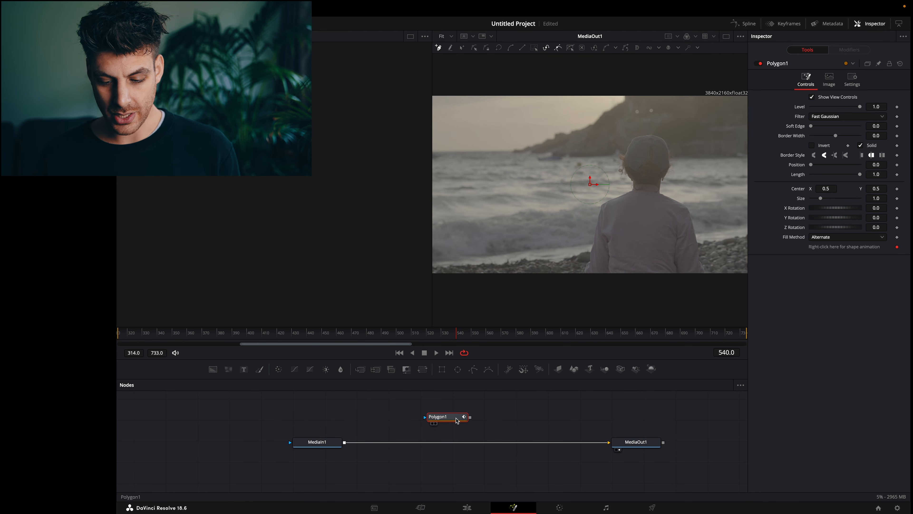
click(588, 264)
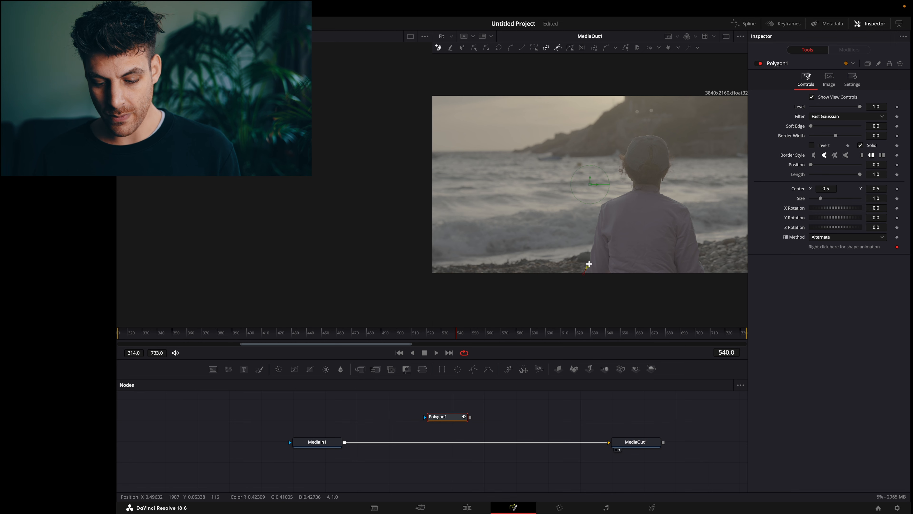
click(593, 239)
click(600, 215)
click(601, 205)
click(614, 198)
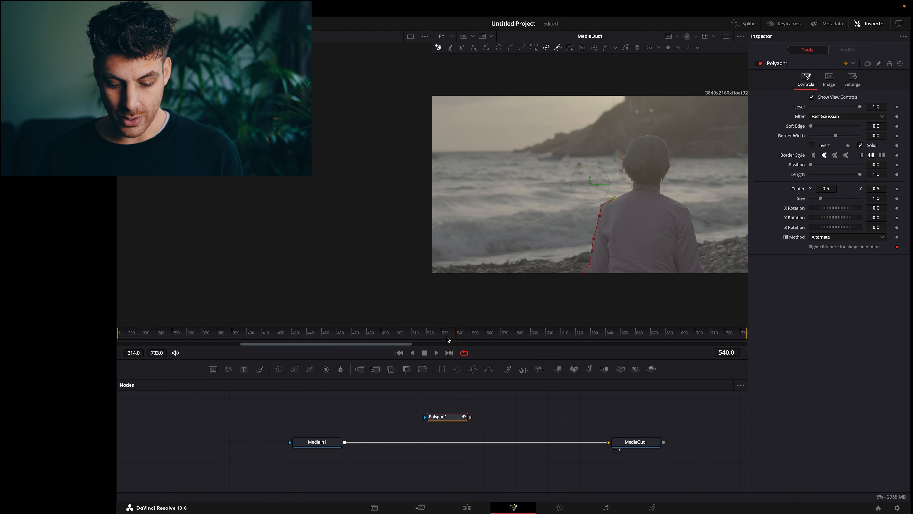
key(Delete)
drag(446, 338, 118, 338)
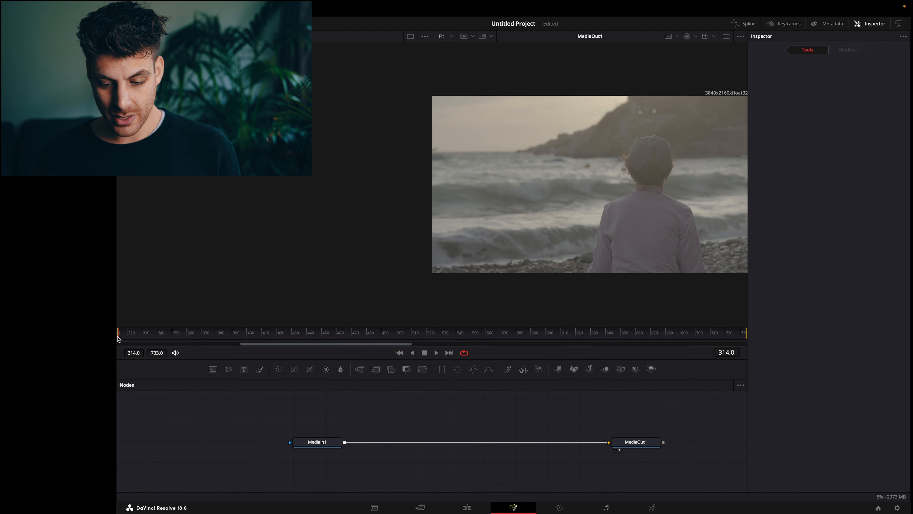
Add a fresh polygon mask, tracing from the frame bottom up the left side, shoulder and neck.
click(474, 370)
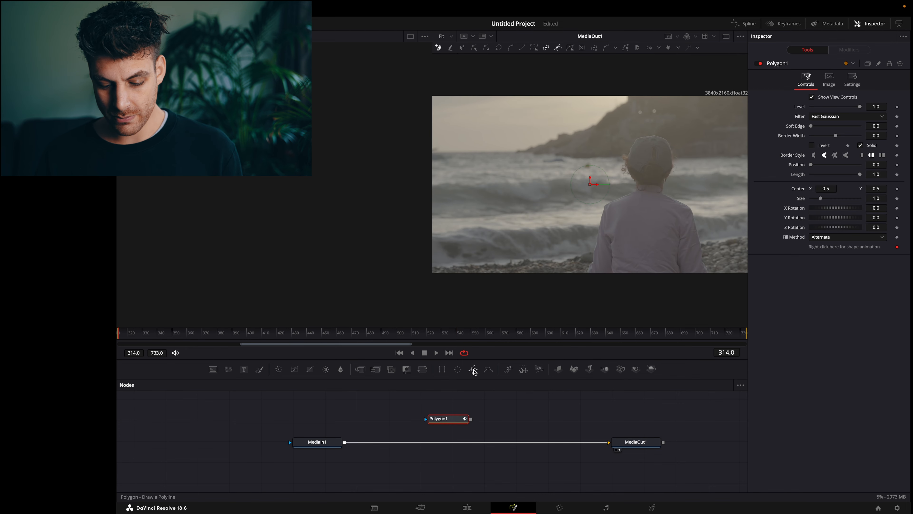
click(588, 273)
click(592, 261)
click(595, 246)
click(599, 231)
click(603, 214)
click(604, 206)
click(619, 197)
click(636, 188)
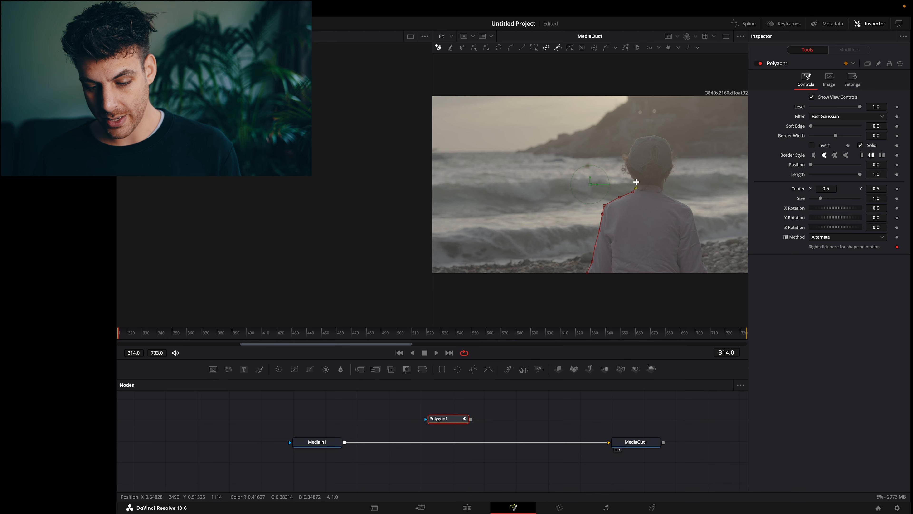
click(631, 177)
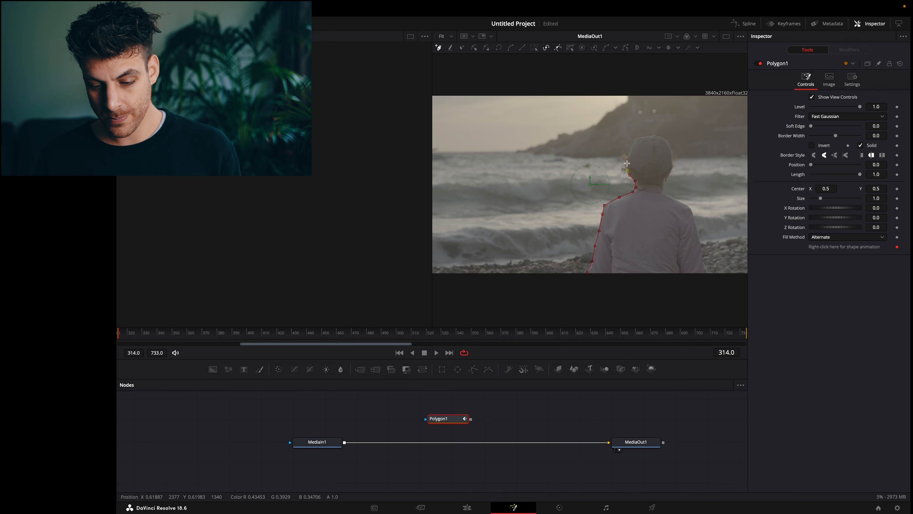
click(628, 164)
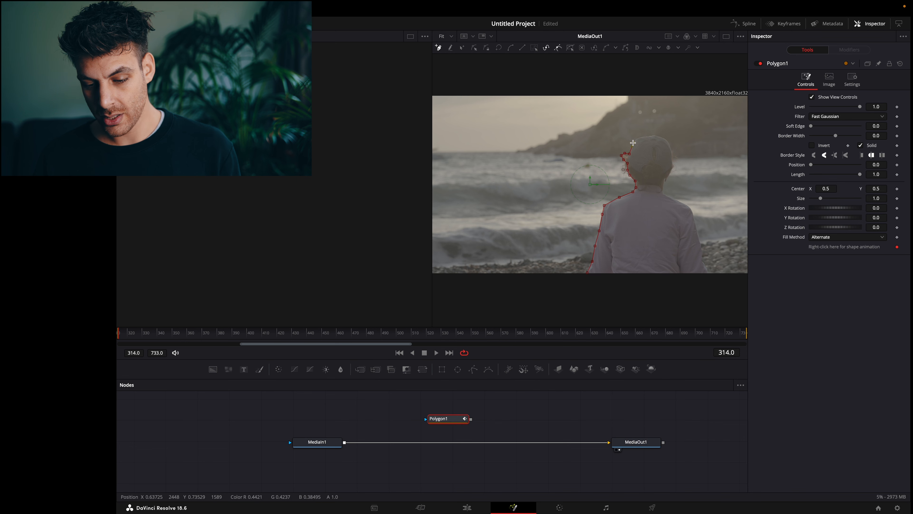
Continue the polygon outline over the boy's head and down past his neck.
click(656, 136)
click(672, 149)
click(672, 160)
click(674, 167)
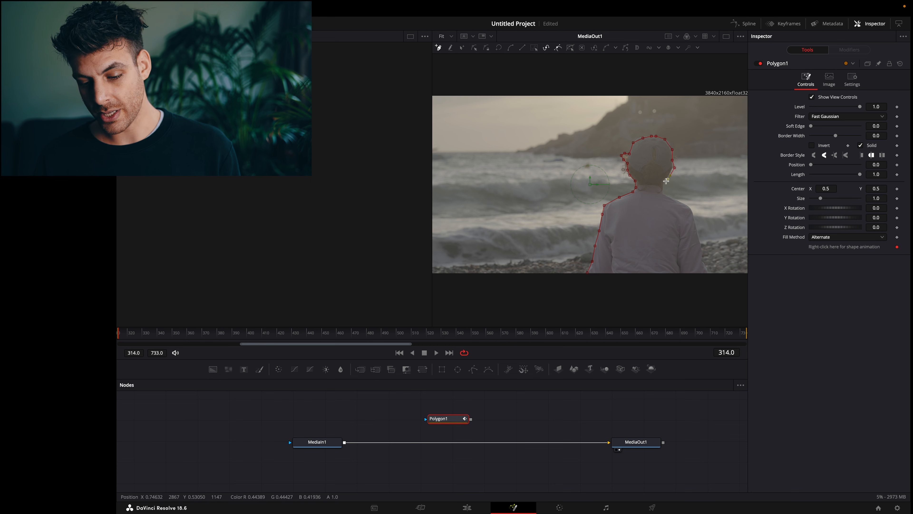
click(668, 178)
click(663, 192)
click(667, 194)
click(685, 204)
Trace down the boy's right side and along the frame bottom, close the shape, and check a later frame.
click(693, 209)
click(697, 229)
click(701, 252)
click(705, 267)
click(708, 275)
click(588, 276)
click(588, 275)
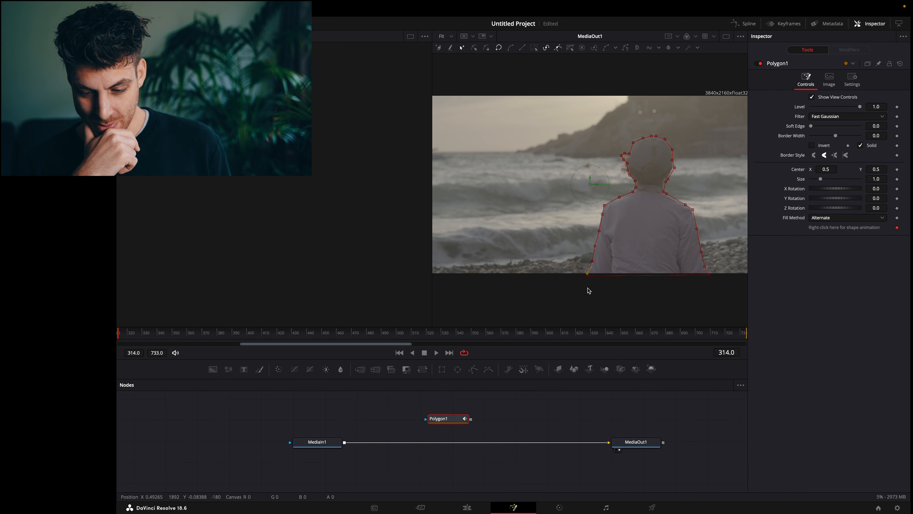
drag(129, 333, 171, 341)
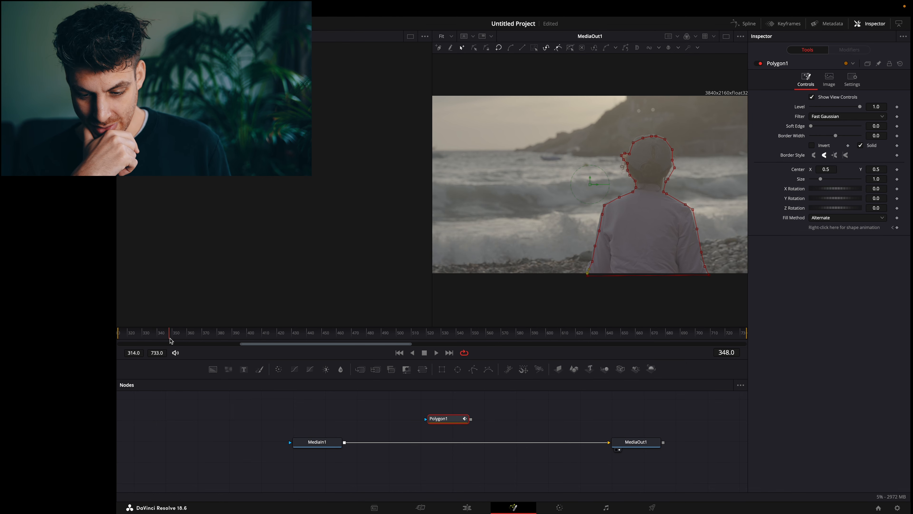
Switch to a single large viewer, select all polygon points, and play the clip to check the mask.
click(726, 36)
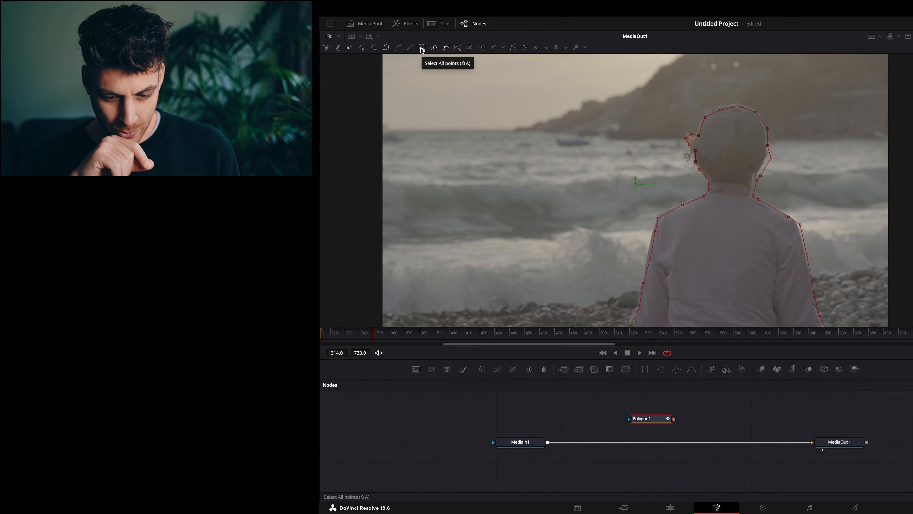
click(421, 48)
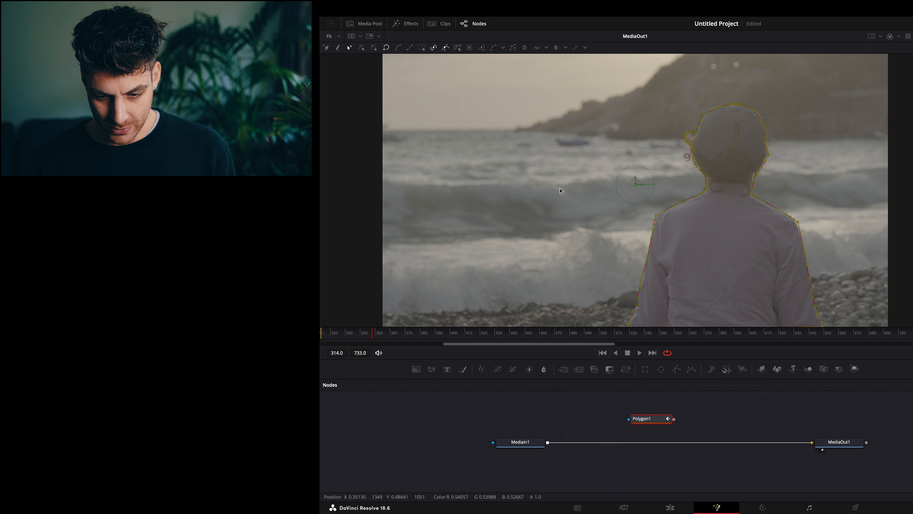
key(space)
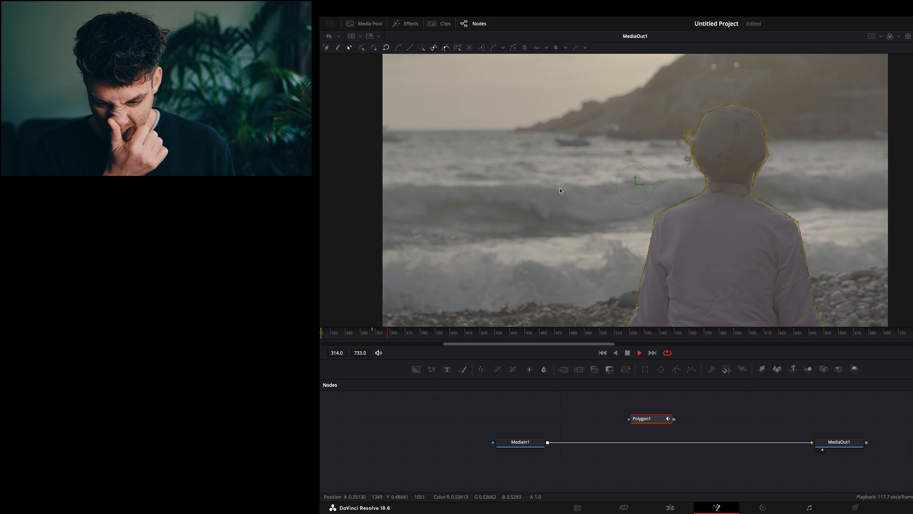
key(space)
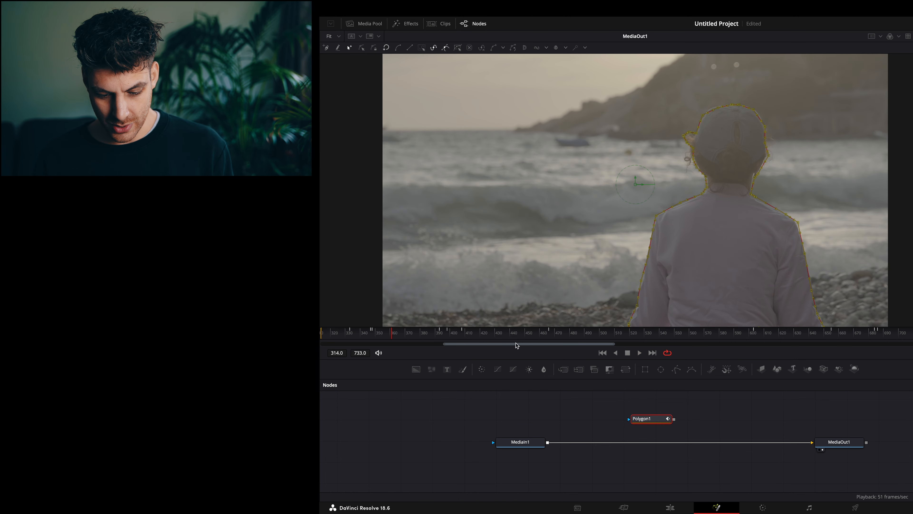
Connect Polygon1 to MediaIn1's mask input and save the project.
drag(651, 418, 543, 442)
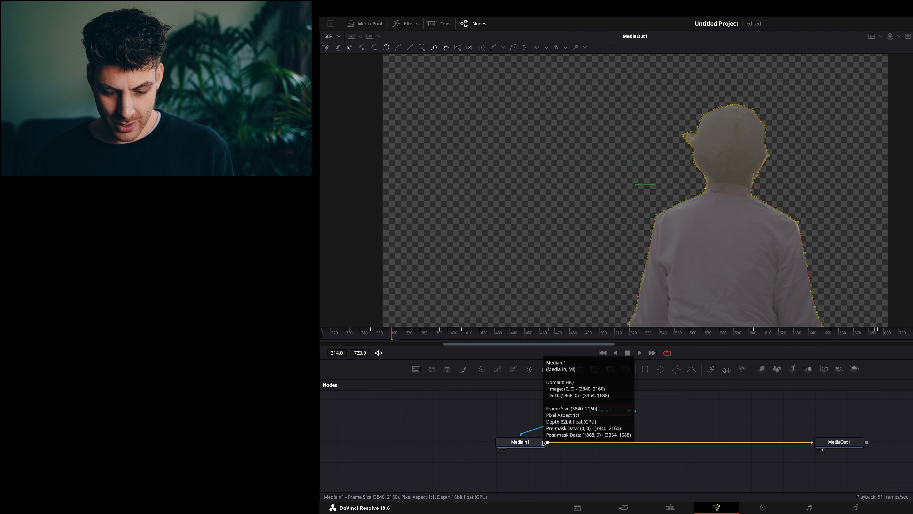
key(ctrl+s)
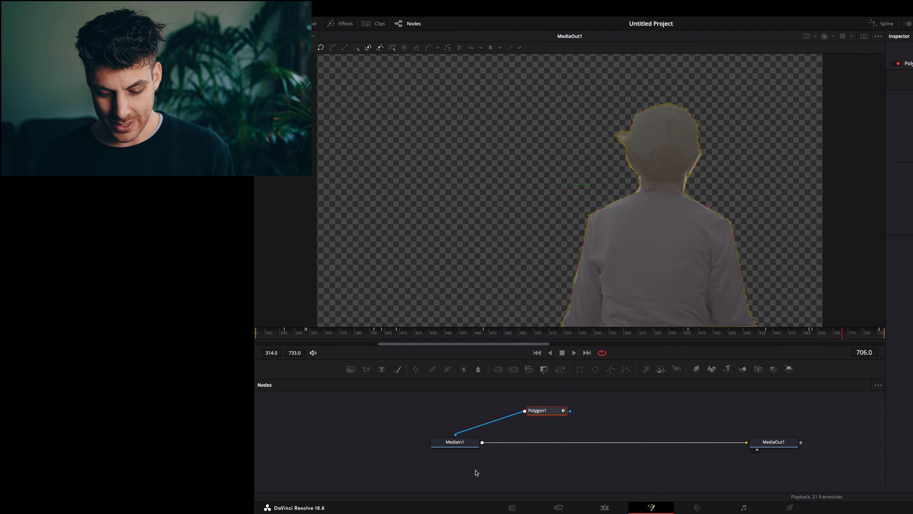
On the Edit page, review playback, move the masked clip up to V3 and drop a Text title onto V2.
click(670, 508)
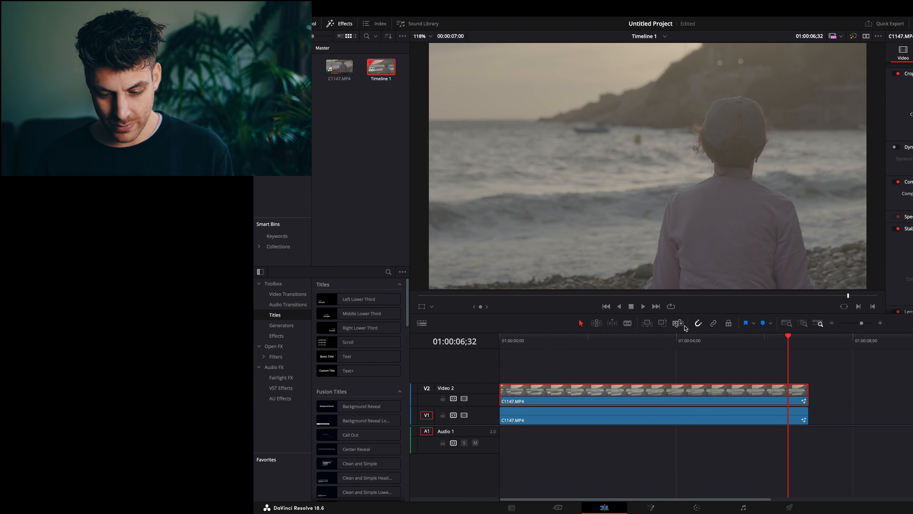
drag(599, 337, 478, 340)
key(space)
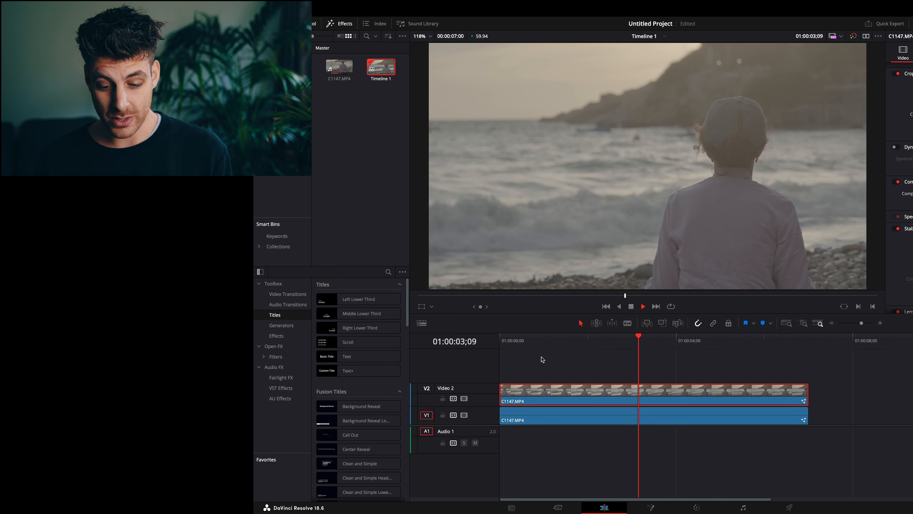
key(space)
drag(590, 398, 590, 378)
drag(364, 362, 495, 391)
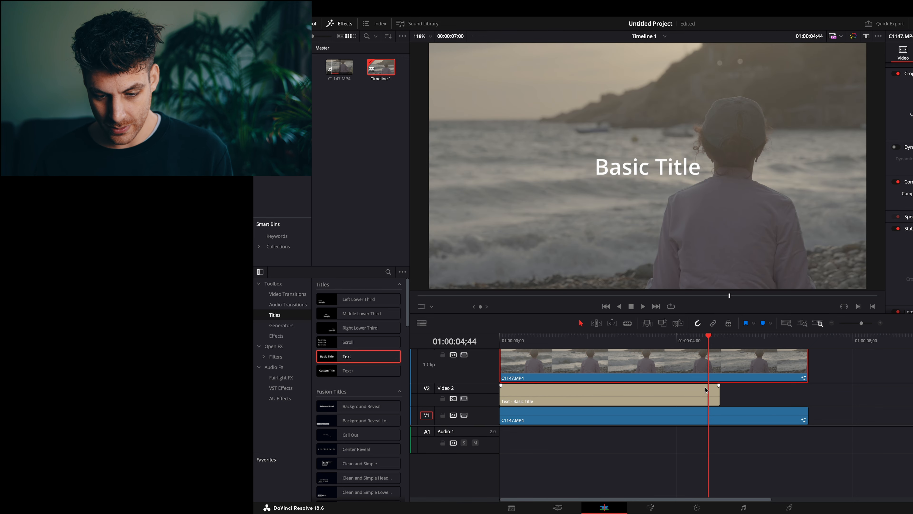
Extend the title to the clip's full length and change its text to MEDITATE.
drag(718, 396, 809, 397)
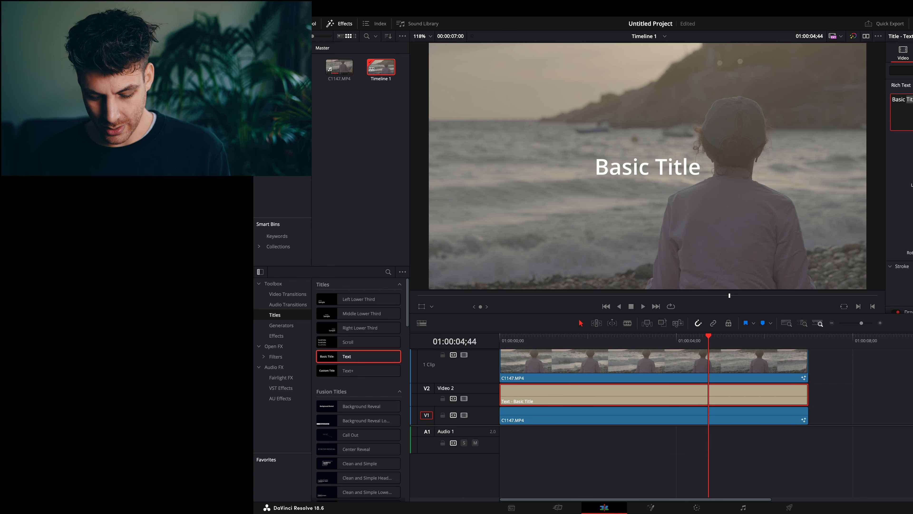
key(BackSpace)
key(BackSpace)
key(BackSpace)
key(BackSpace)
key(BackSpace)
key(BackSpace)
key(BackSpace)
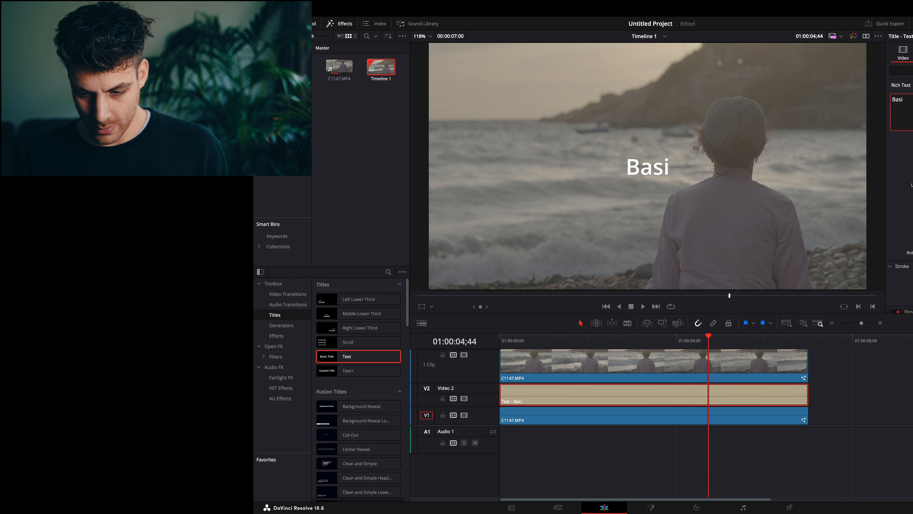
text(Me)
key(BackSpace)
text(EDITATE)
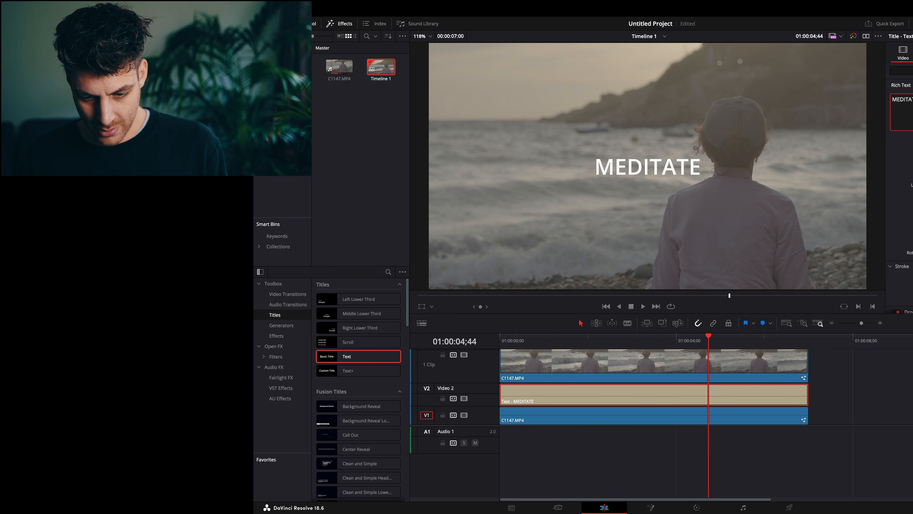
Enlarge the MEDITATE title across the frame and play from the start to preview it.
drag(906, 166, 911, 165)
drag(696, 335, 470, 345)
key(space)
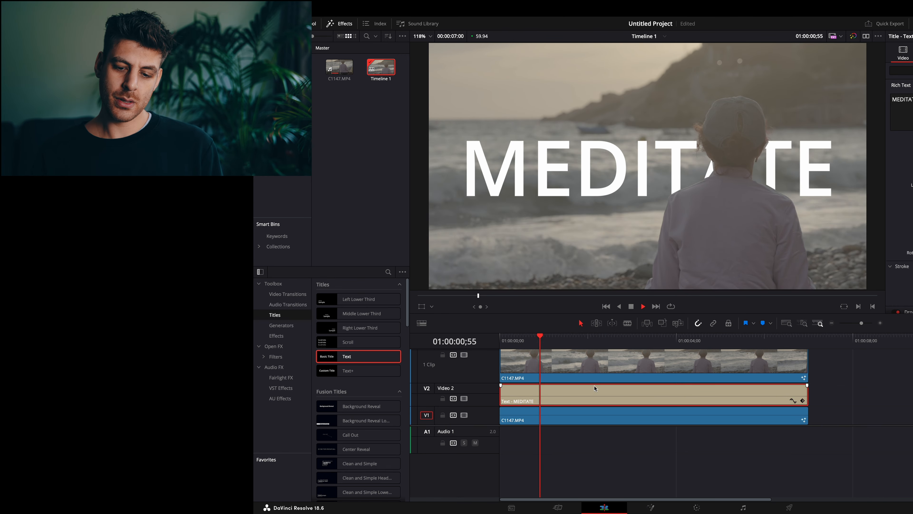